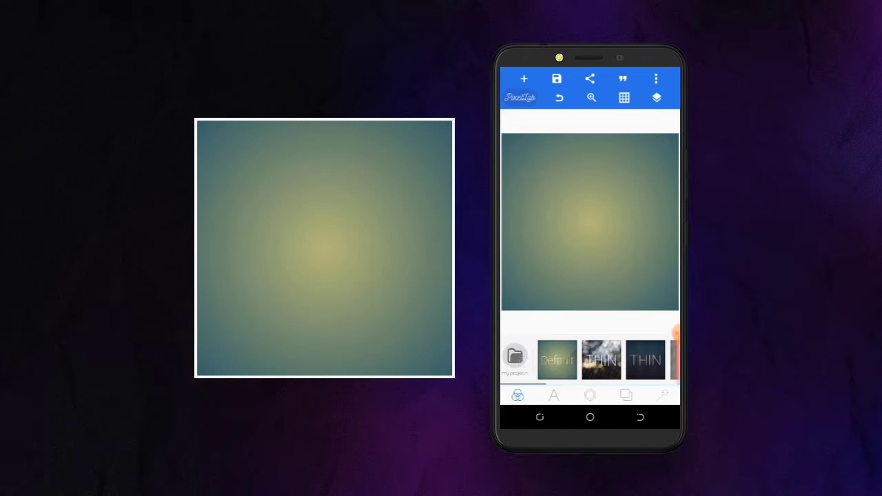
View the saved birthday flyer, then load the Default gradient project with its New Text placeholder.
click(602, 284)
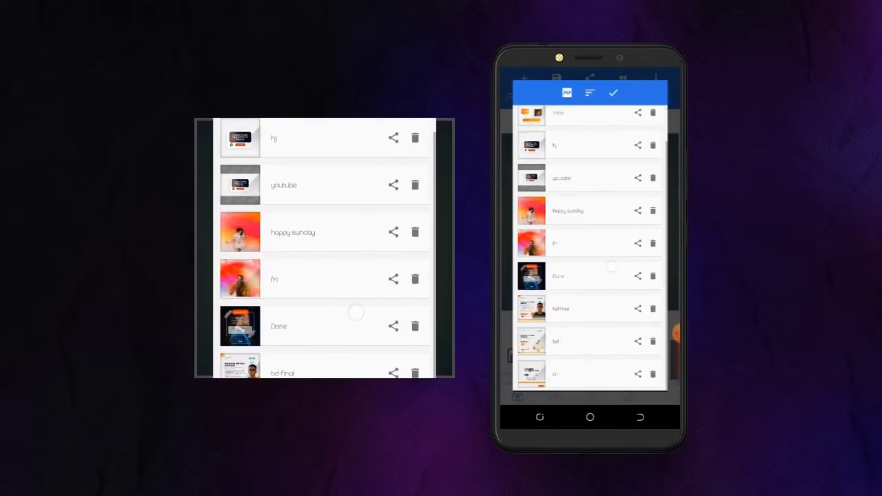
click(648, 260)
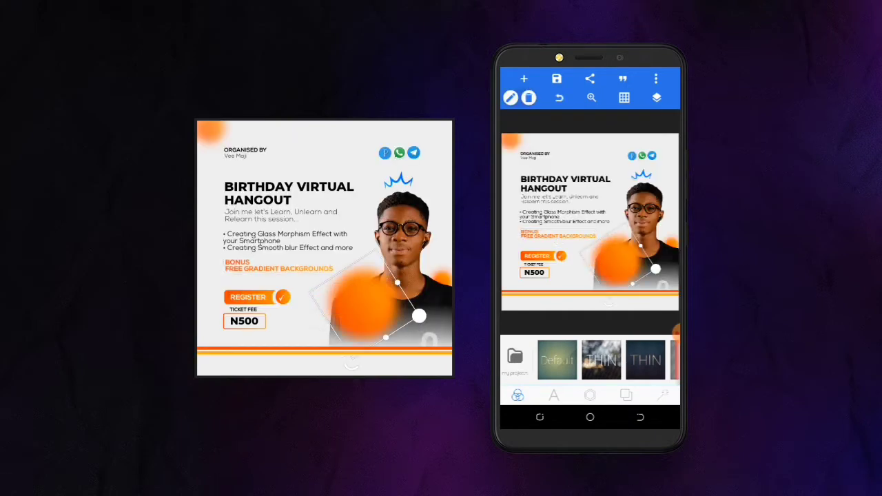
mouse_move(596, 257)
mouse_down()
mouse_move(586, 235)
mouse_move(593, 261)
mouse_move(615, 261)
mouse_up()
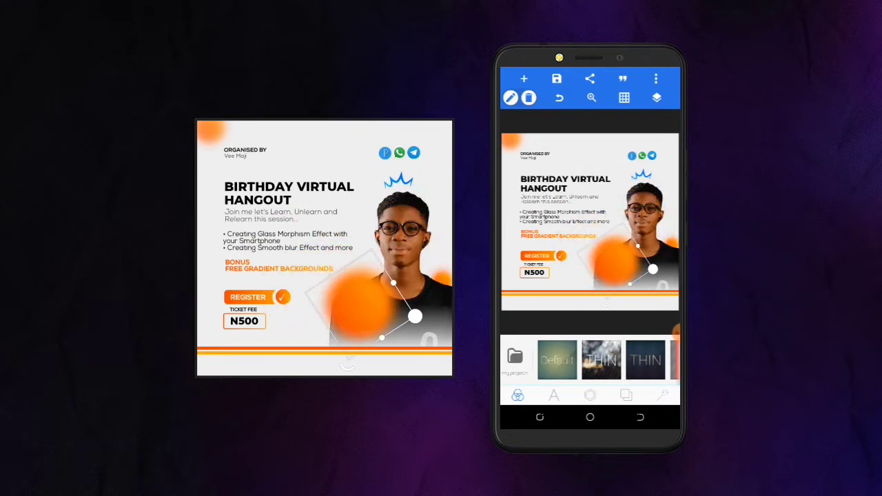
click(557, 360)
click(643, 258)
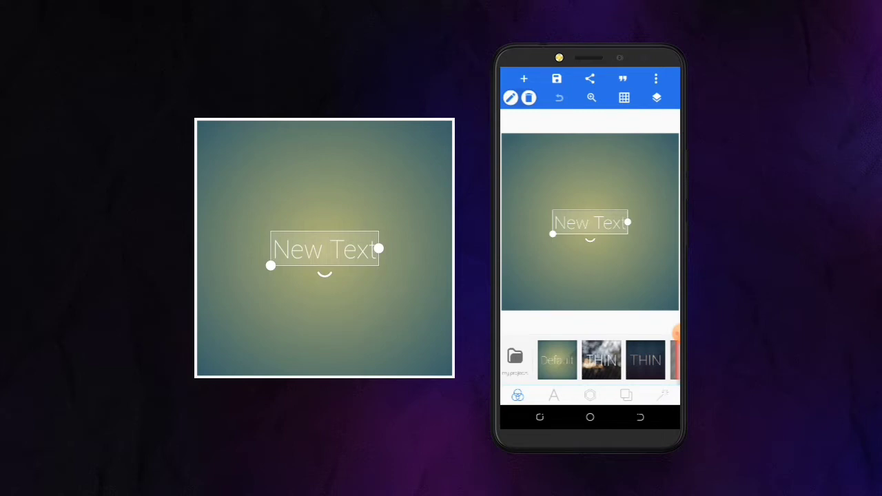
Delete the New Text placeholder and change the background from gradient to plain white.
click(554, 395)
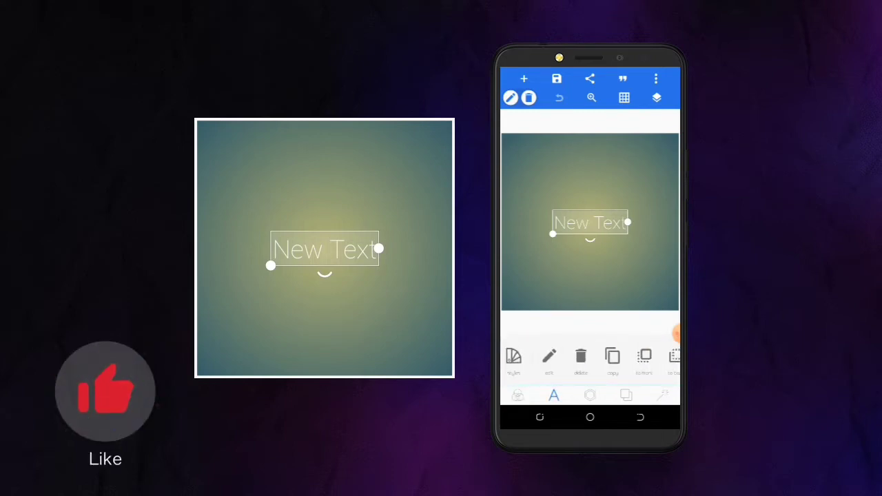
click(580, 355)
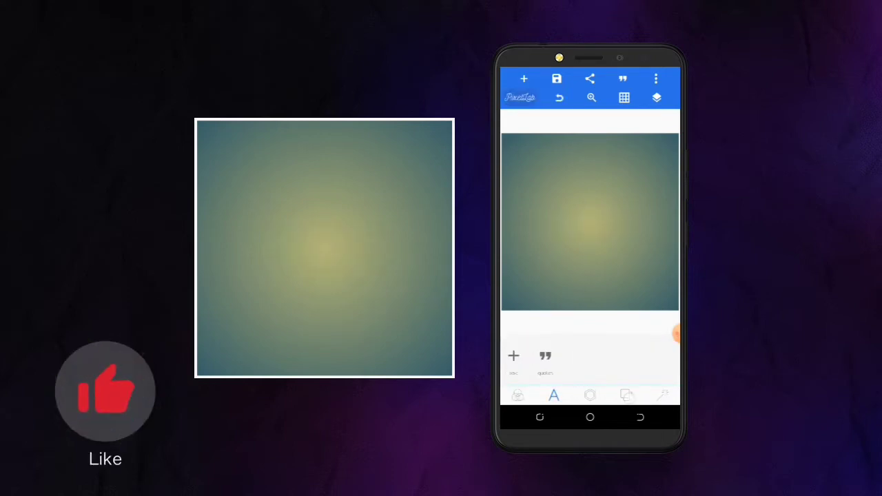
click(627, 395)
click(512, 356)
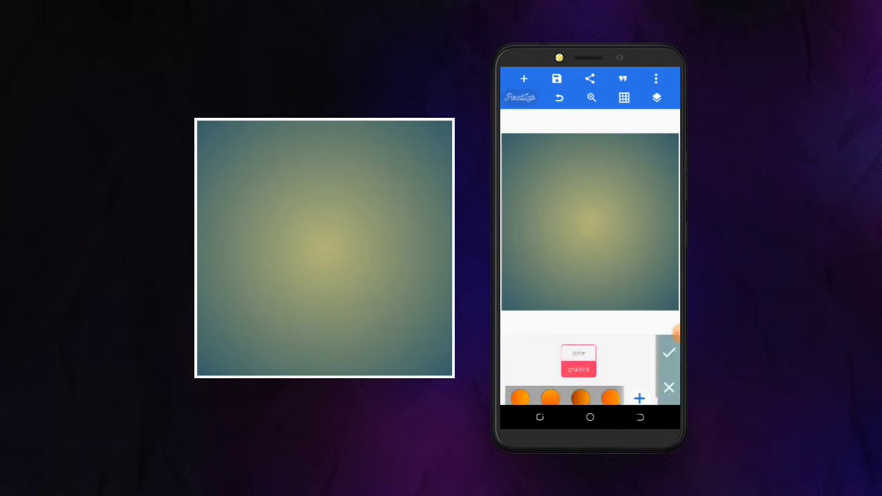
click(579, 353)
drag(610, 398, 521, 398)
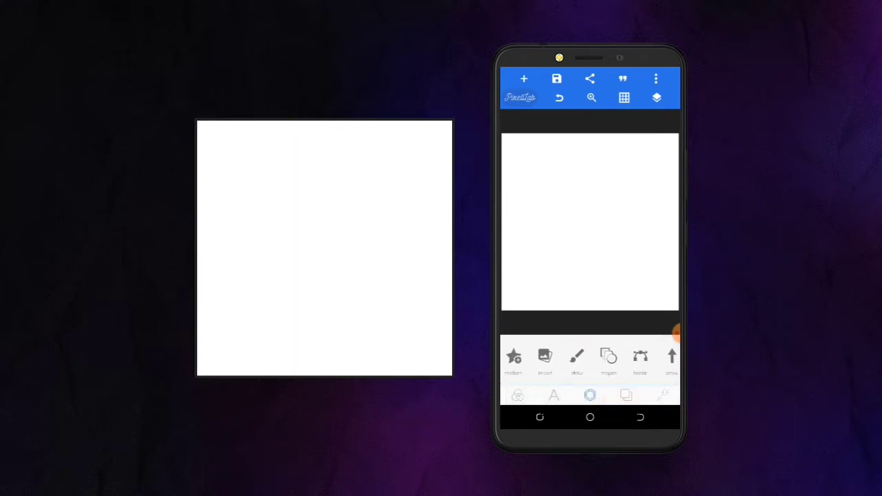
Add a shape with 100% radius and solid black fill, making a centred black circle.
click(608, 356)
drag(546, 384, 629, 386)
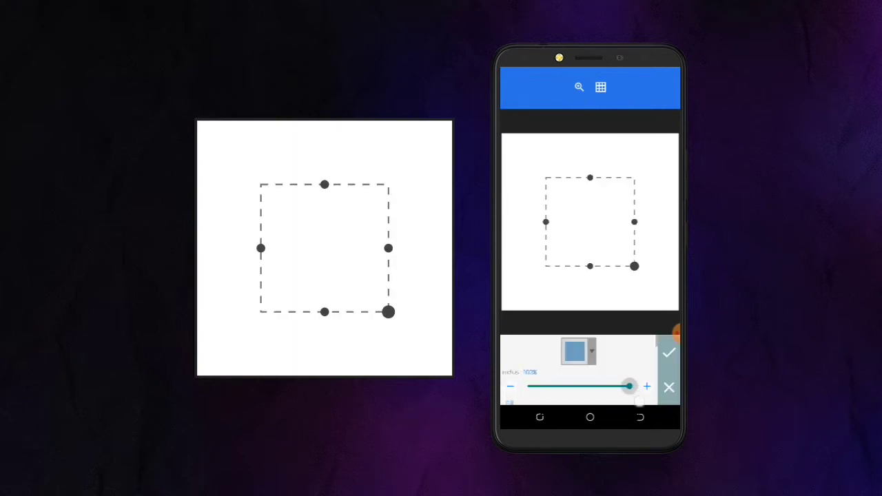
scroll(579, 372, down, 3)
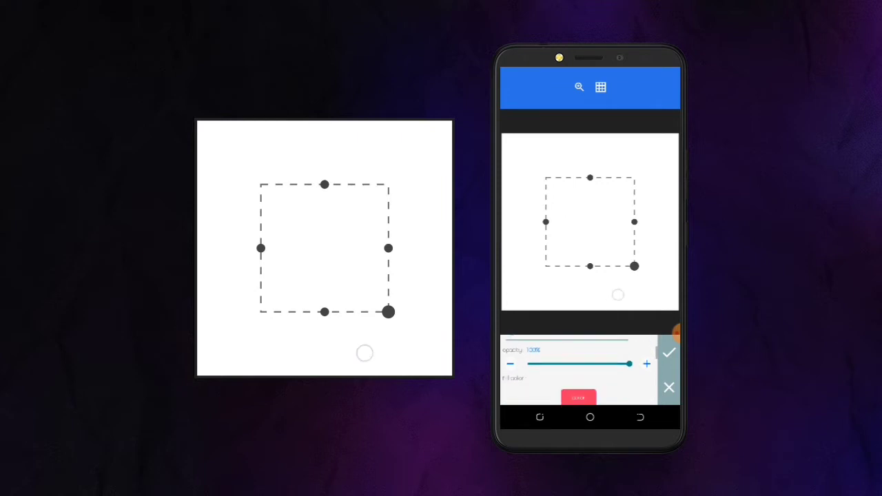
scroll(579, 373, down, 3)
drag(607, 361, 542, 361)
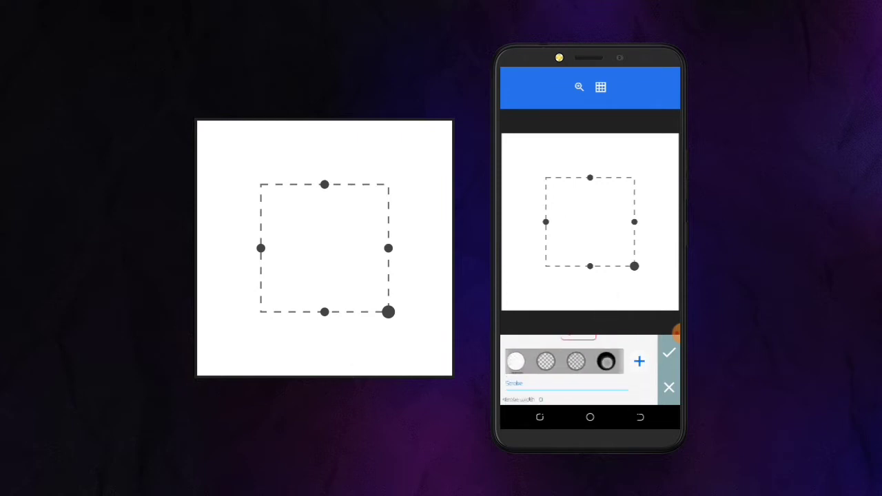
click(606, 361)
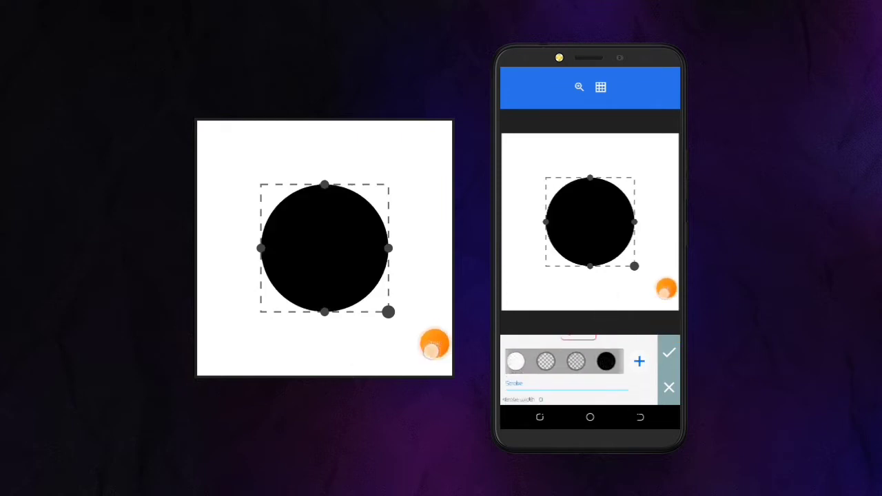
click(669, 353)
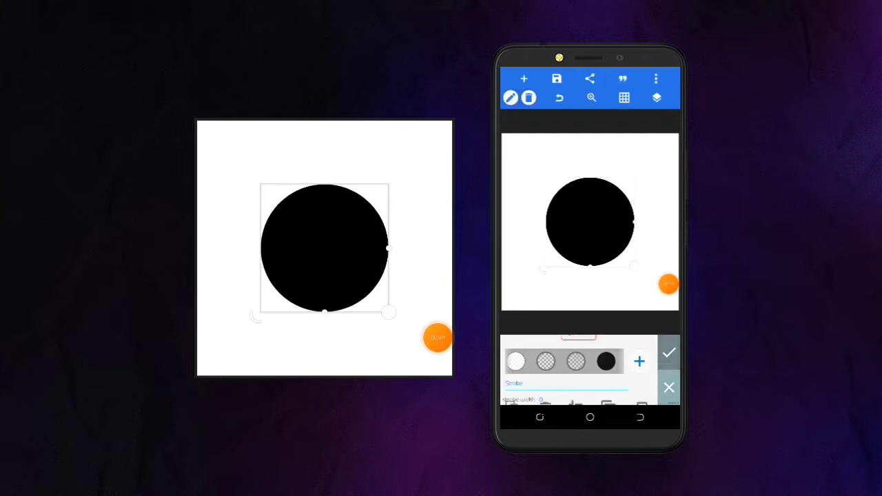
Enable a shadow with a large blur radius on the black circle.
drag(648, 356, 537, 356)
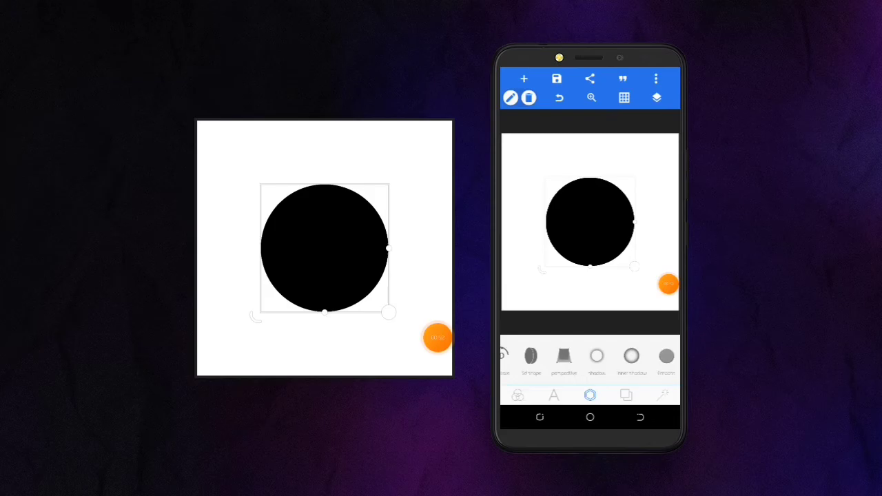
click(596, 356)
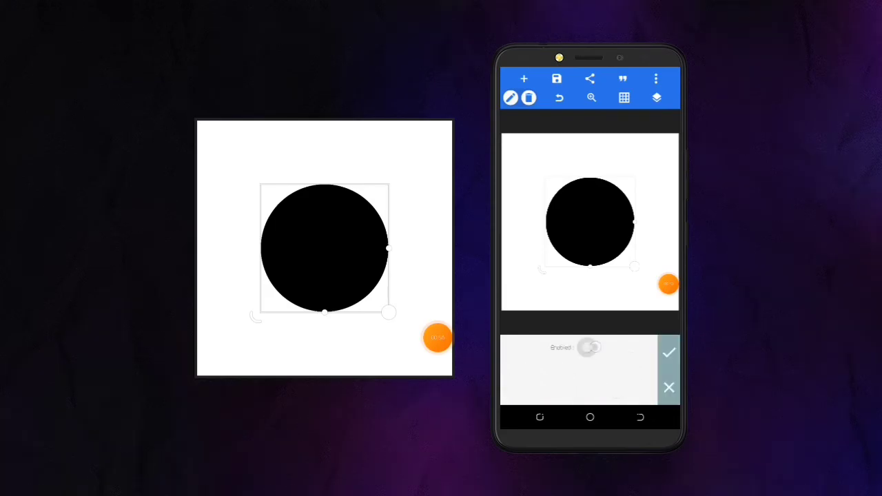
click(590, 348)
mouse_move(579, 393)
mouse_down()
mouse_move(579, 359)
mouse_move(629, 372)
mouse_up()
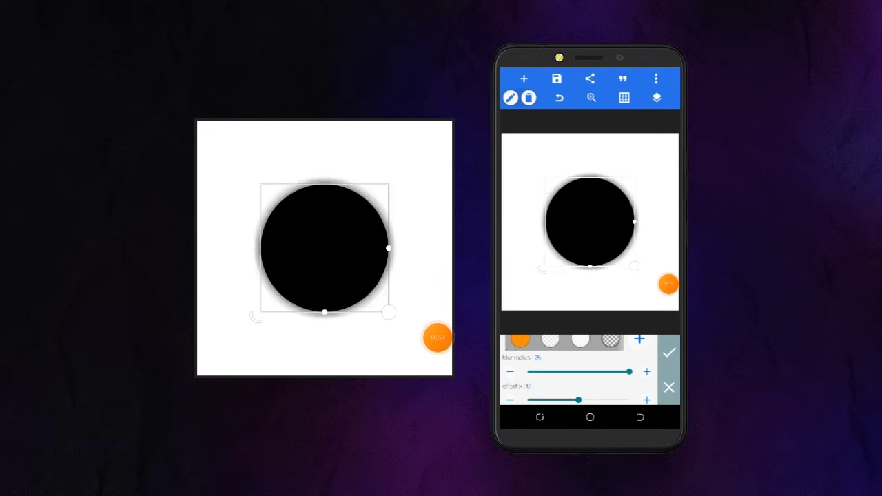
click(668, 353)
Turn on effect shadow in the circle's Opacity settings.
drag(538, 355, 621, 356)
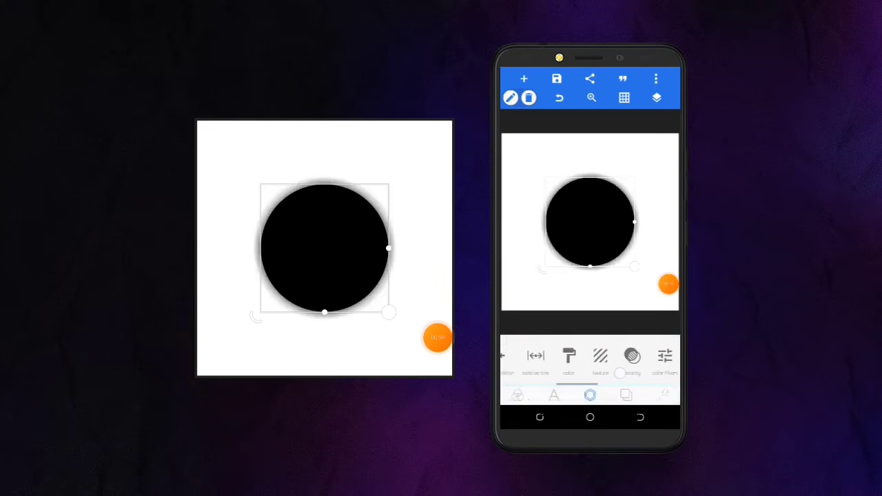
click(645, 355)
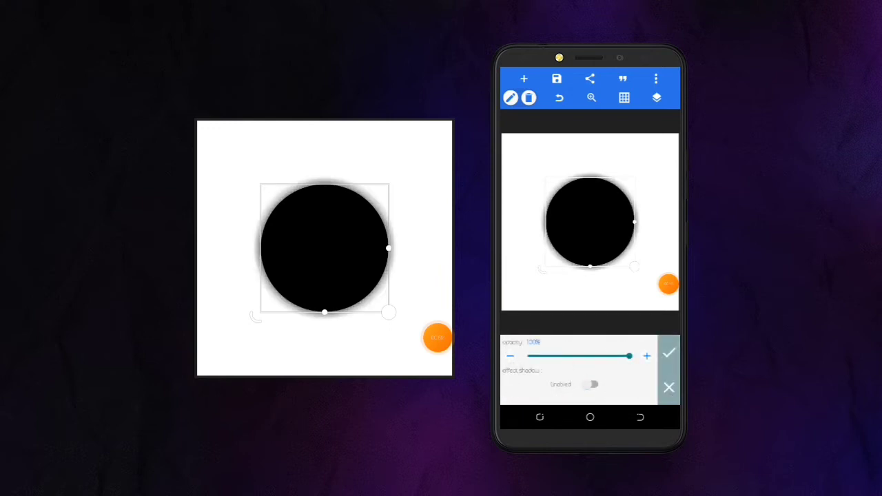
click(669, 353)
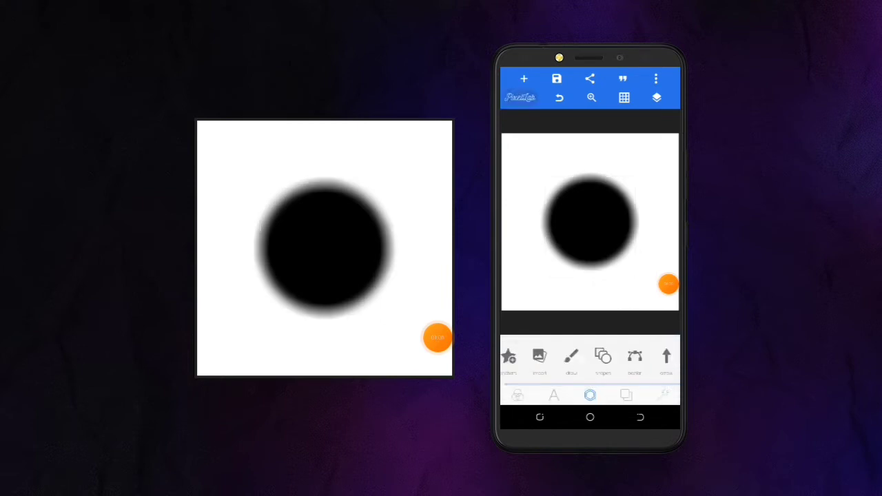
Add a radius-0 rectangle as a small grey dot near the circle's upper left.
click(603, 355)
mouse_move(607, 268)
mouse_down()
mouse_move(624, 291)
mouse_move(565, 256)
mouse_up()
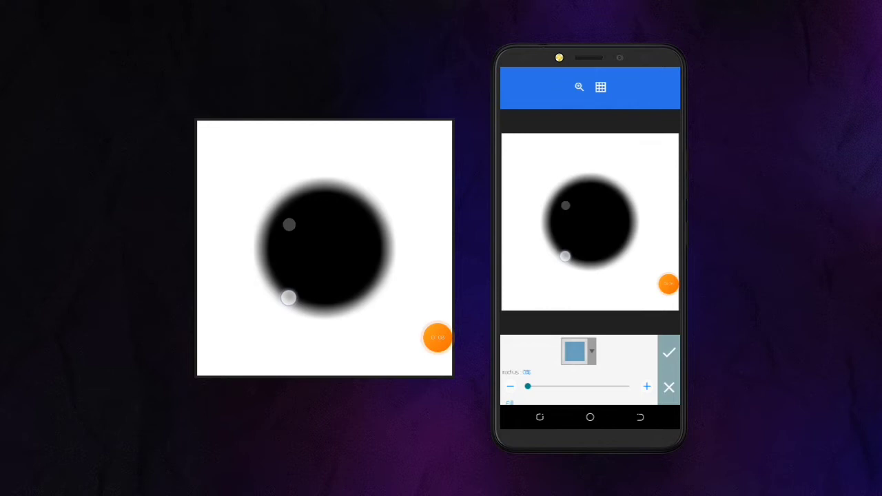
scroll(579, 372, down, 3)
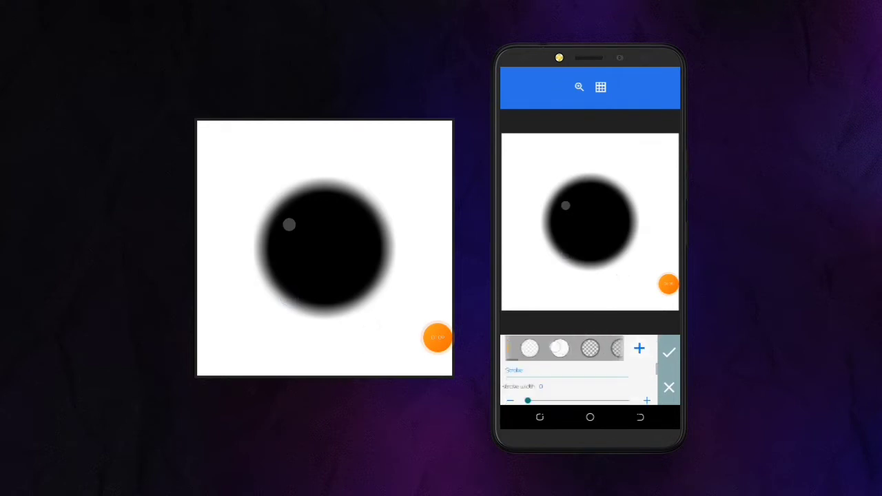
drag(521, 348, 610, 348)
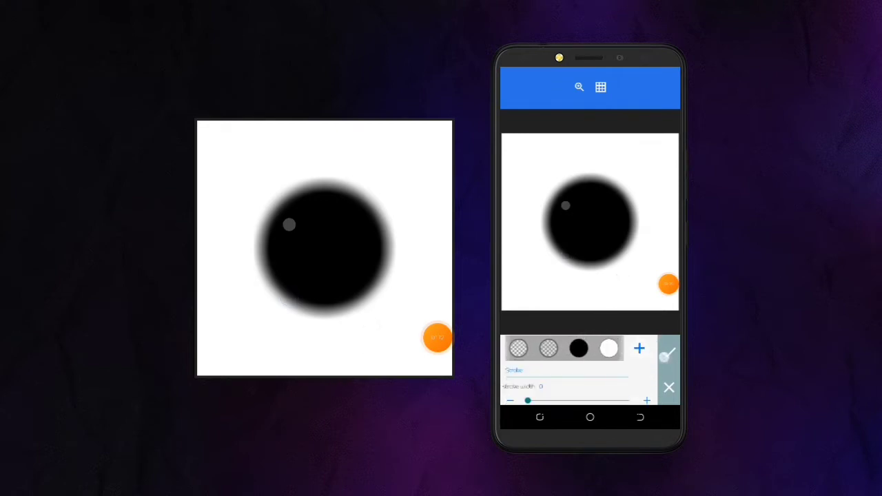
click(666, 354)
Multi-select both layers in the Layers panel, merge them and close the panel.
click(657, 96)
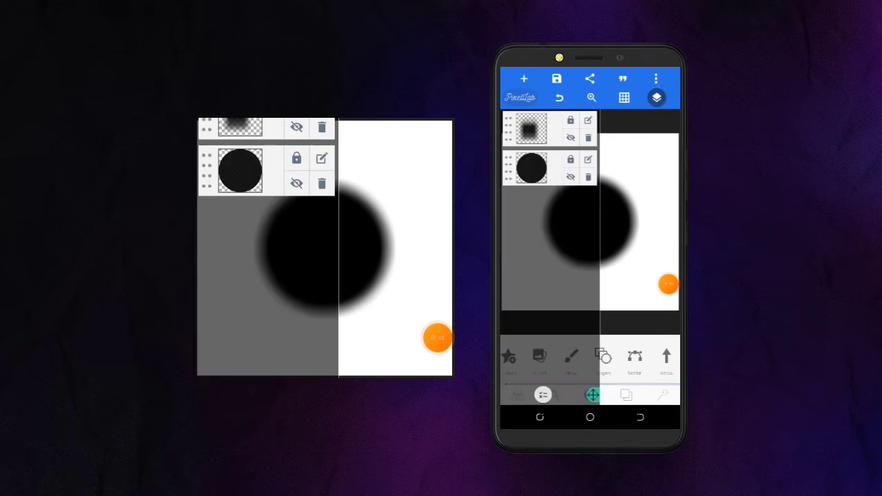
click(543, 395)
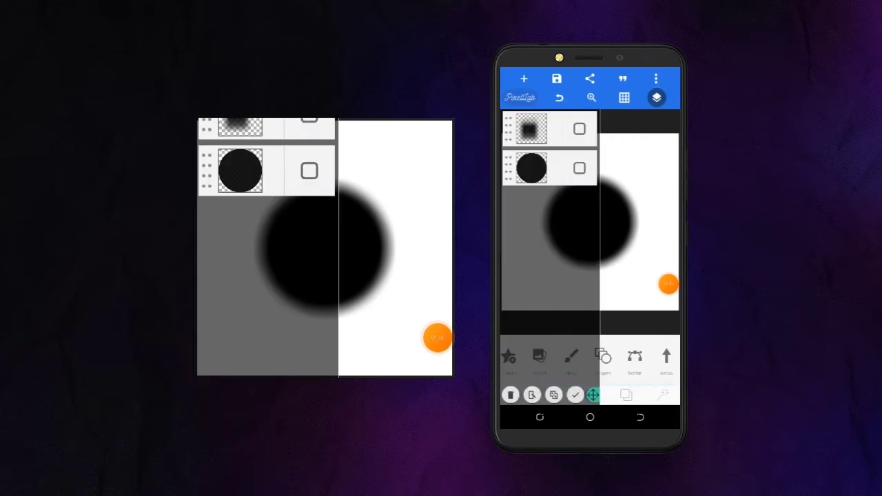
click(626, 395)
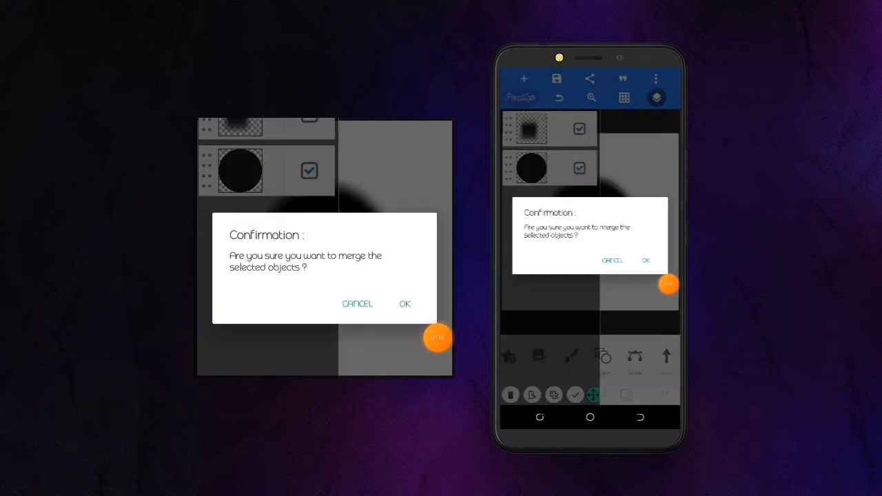
click(646, 260)
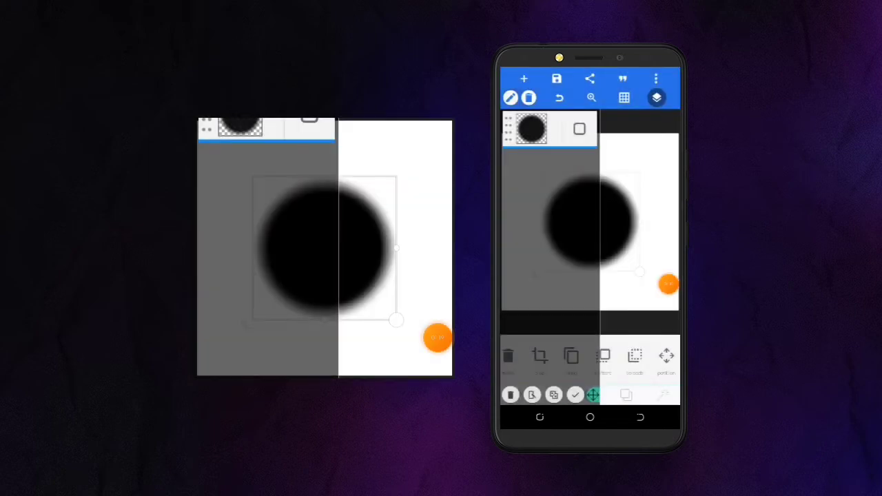
click(657, 97)
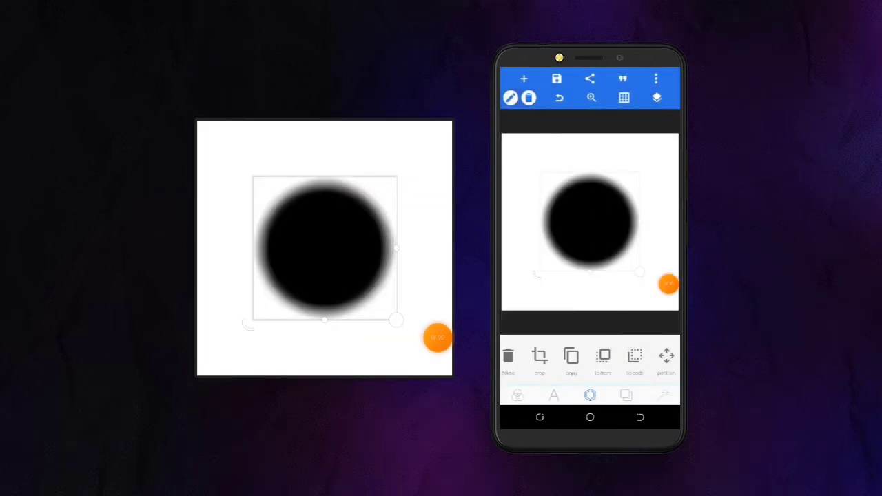
Enable the circle's shadow with the blur radius raised to 25.
drag(635, 355, 545, 356)
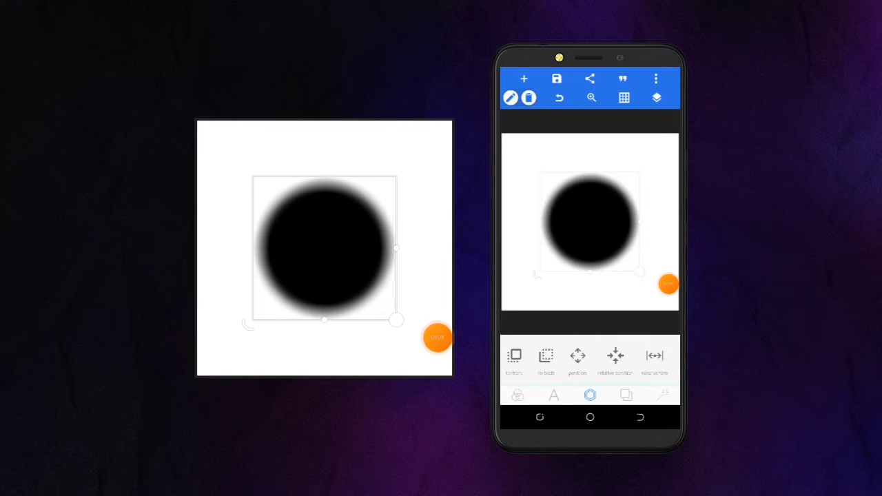
drag(640, 367, 559, 355)
drag(661, 355, 489, 356)
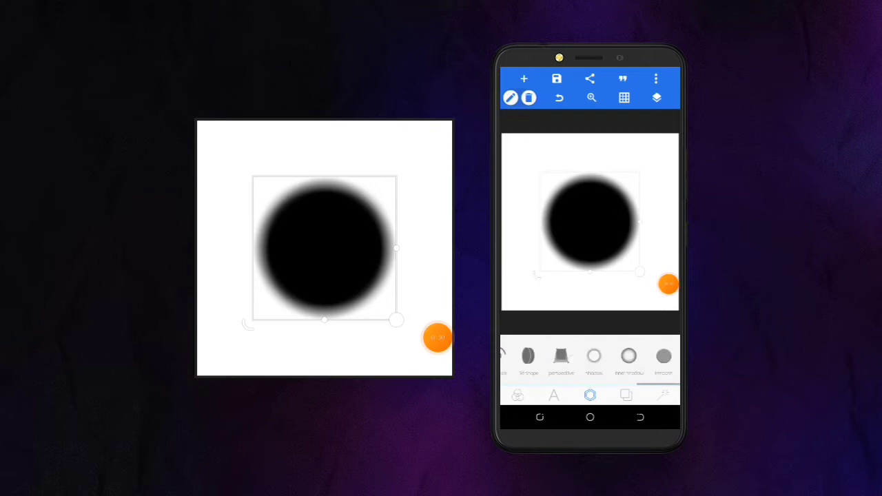
click(597, 356)
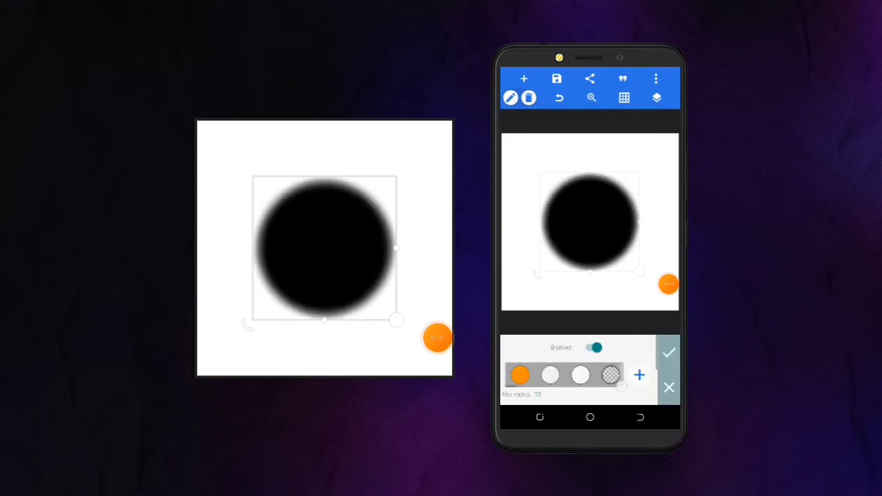
drag(579, 386, 579, 355)
click(669, 353)
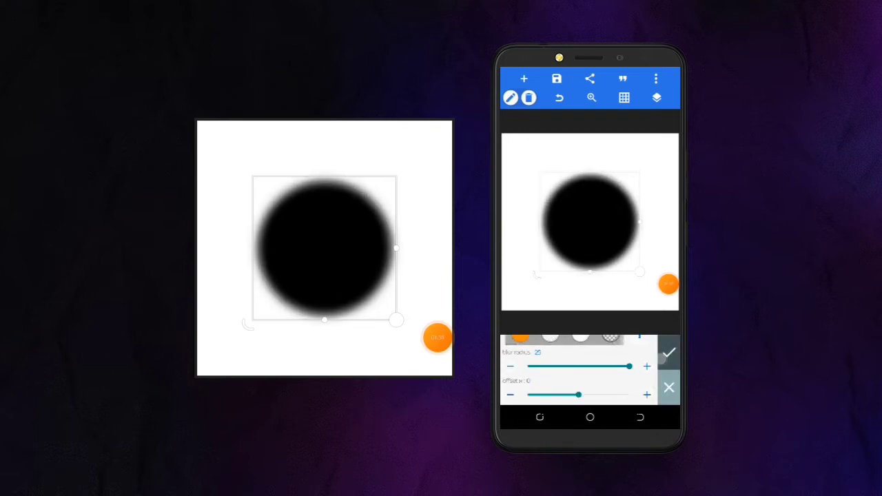
Check the circle's Opacity settings without changes, then deselect the circle.
click(528, 355)
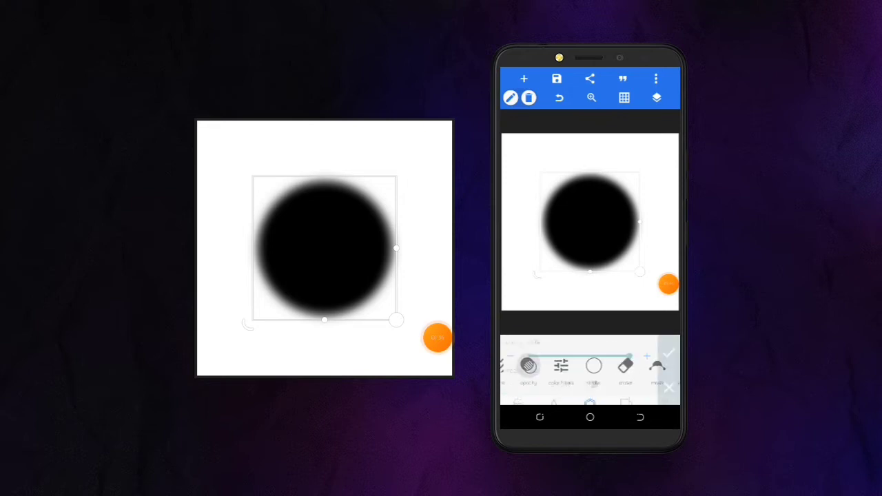
click(669, 353)
click(534, 304)
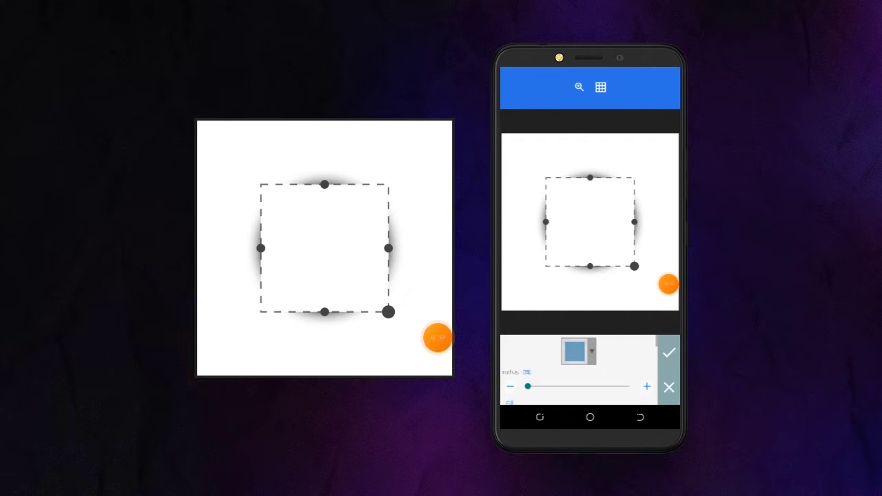
Add a new square shape and shrink it to a tiny size.
mouse_move(603, 249)
mouse_down()
mouse_move(628, 271)
mouse_move(613, 273)
mouse_move(652, 302)
mouse_move(575, 237)
mouse_move(570, 221)
mouse_up()
click(578, 351)
mouse_move(605, 373)
mouse_down()
mouse_move(605, 321)
mouse_move(524, 338)
mouse_up()
click(669, 353)
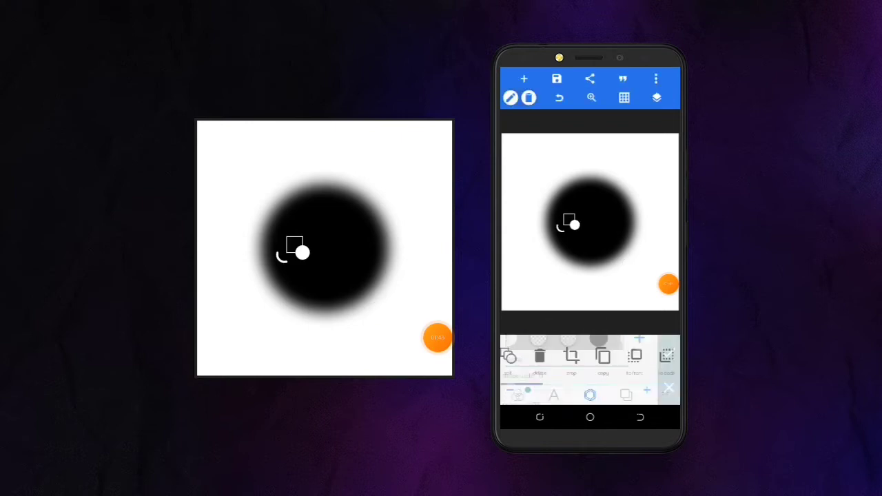
Merge the tiny square and the circle into one layer in the Layers panel.
click(657, 97)
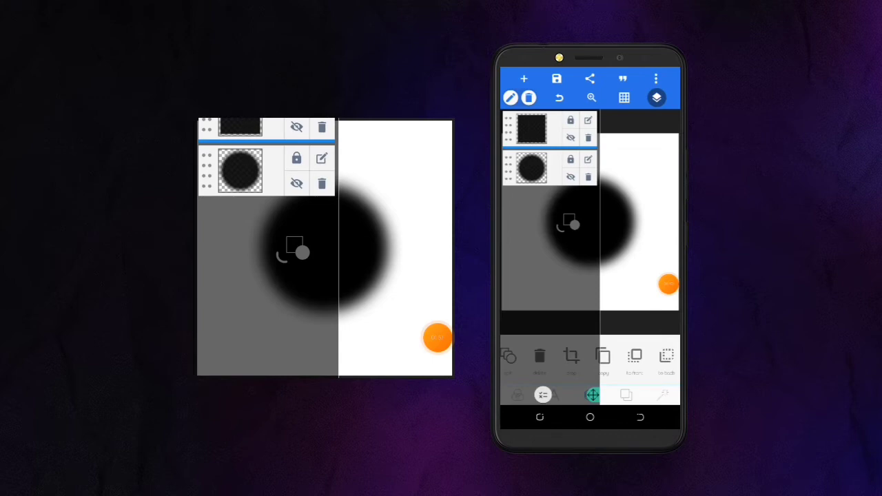
click(543, 394)
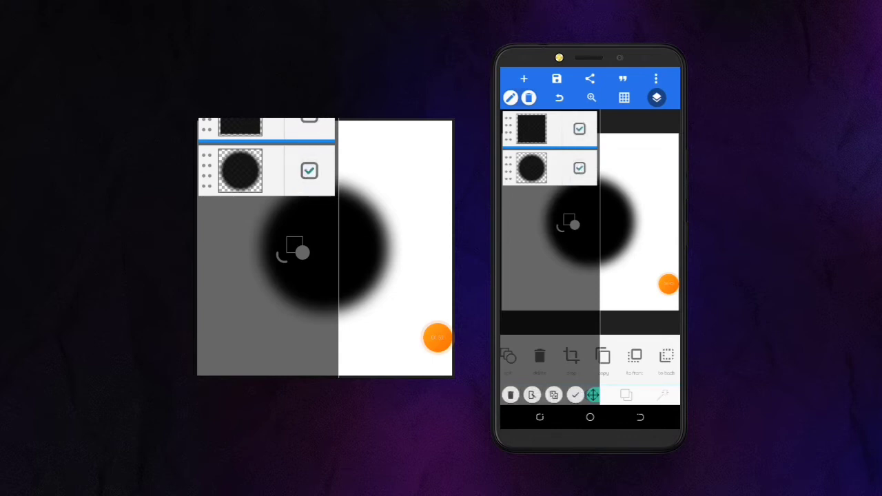
click(553, 394)
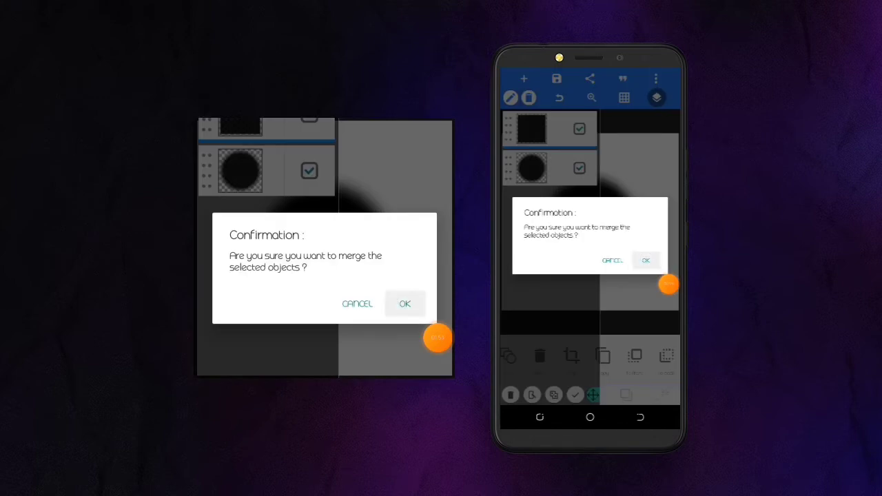
click(646, 260)
click(657, 97)
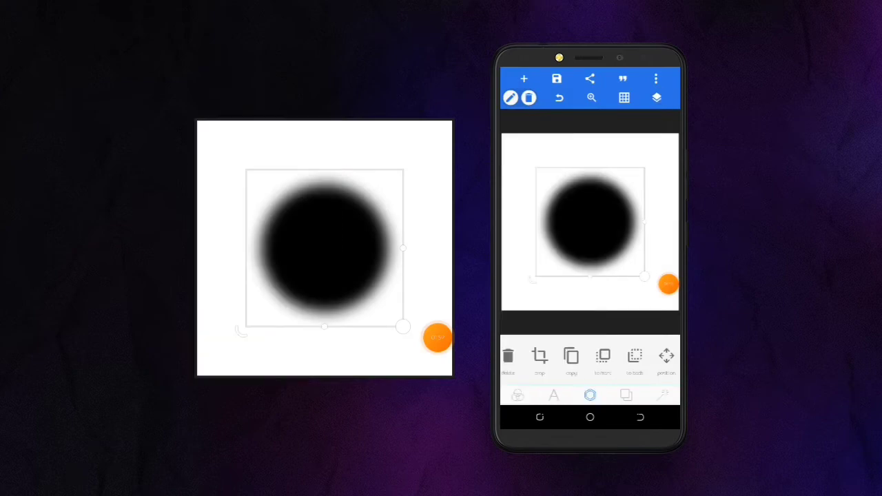
Turn on a shadow with blur 25 for the merged shape.
drag(662, 355, 524, 356)
drag(655, 356, 537, 356)
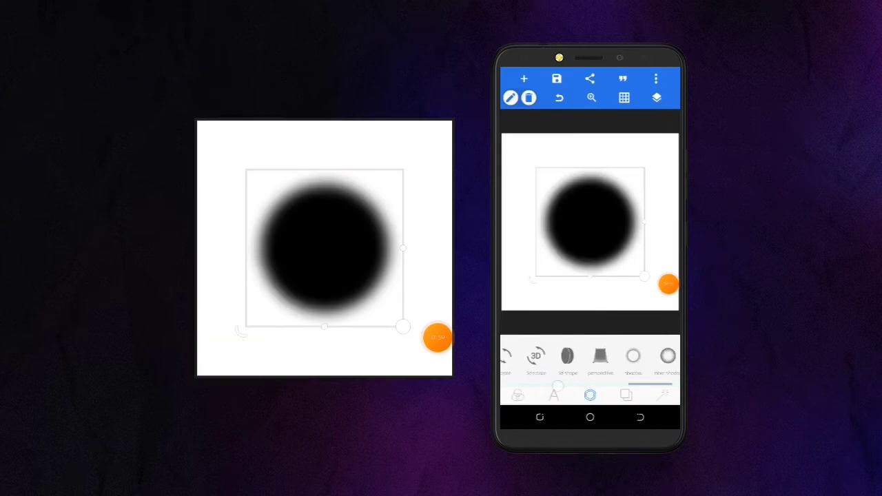
click(597, 355)
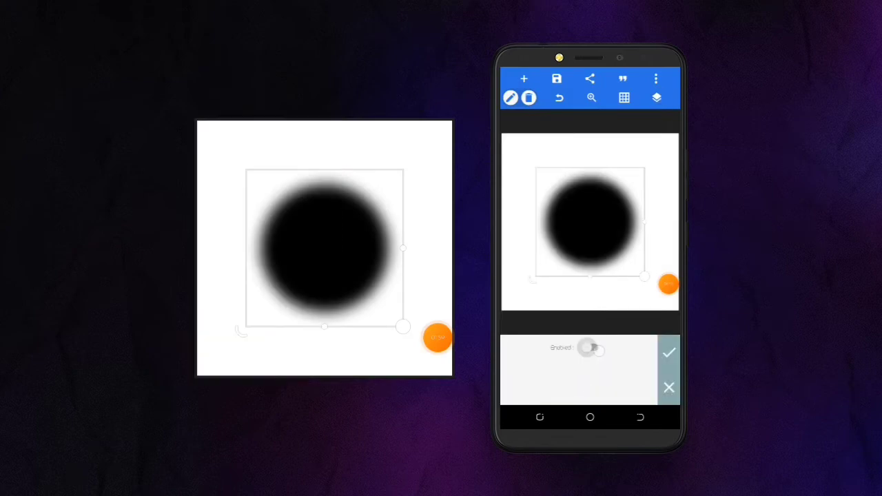
click(591, 348)
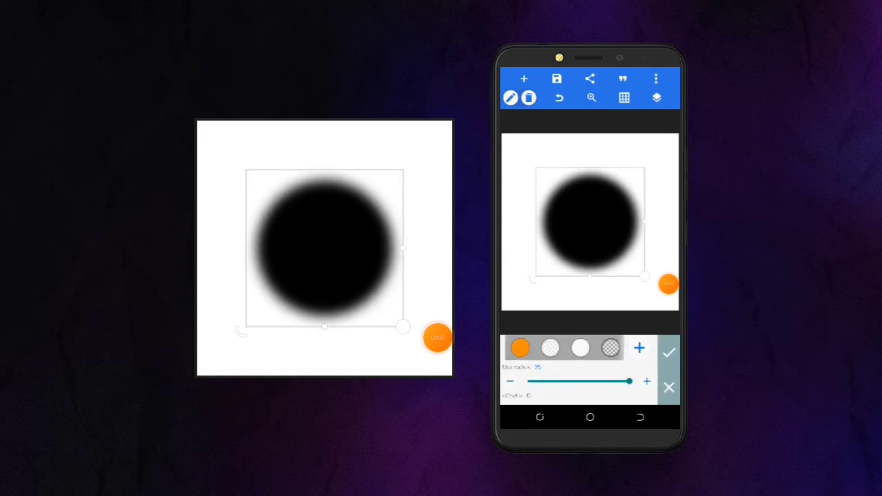
click(669, 352)
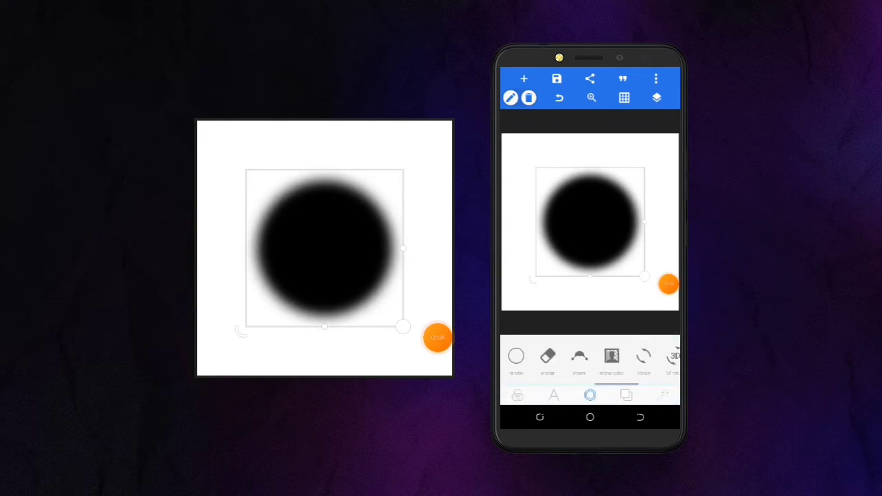
Set the shape's opacity to 0% so only the blurred shadow shows.
mouse_move(531, 355)
mouse_down()
mouse_move(579, 356)
mouse_move(528, 356)
mouse_up()
click(555, 356)
click(670, 352)
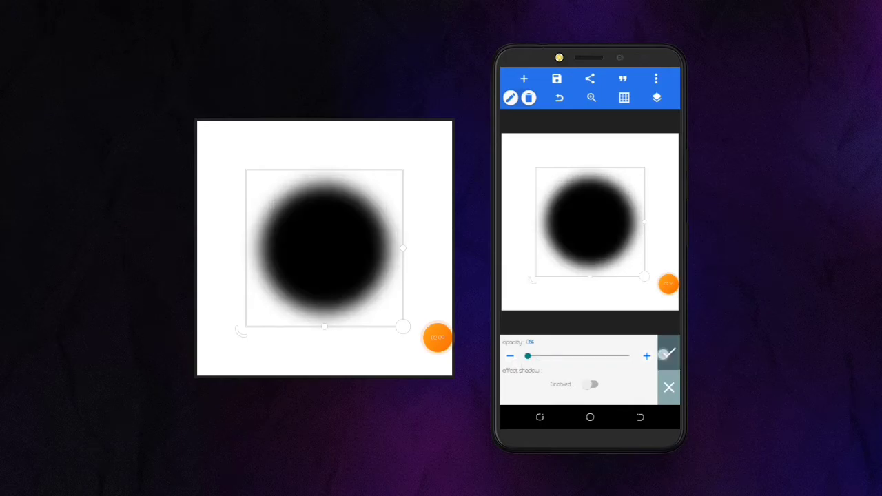
Add a new rectangle, move it lower right and shrink it to a tiny size.
drag(620, 355, 531, 356)
click(602, 355)
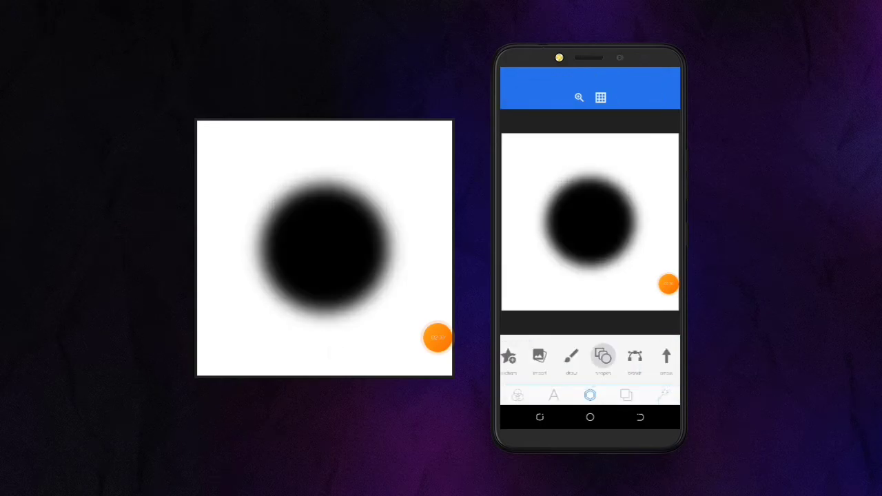
drag(595, 226, 628, 256)
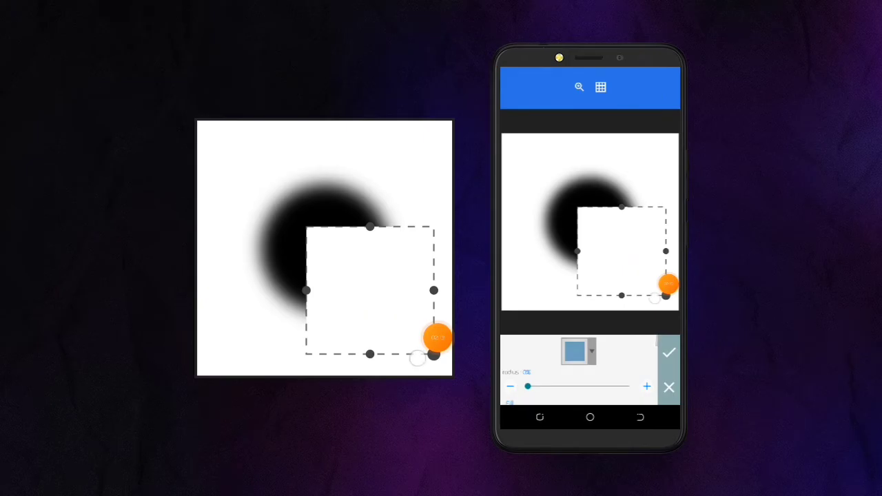
drag(666, 295, 581, 244)
scroll(579, 372, down, 5)
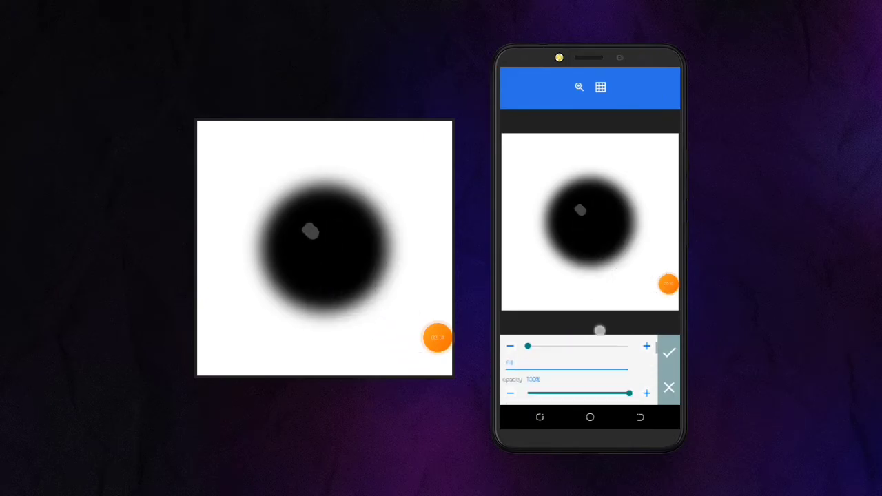
scroll(579, 372, down, 3)
drag(539, 356, 521, 356)
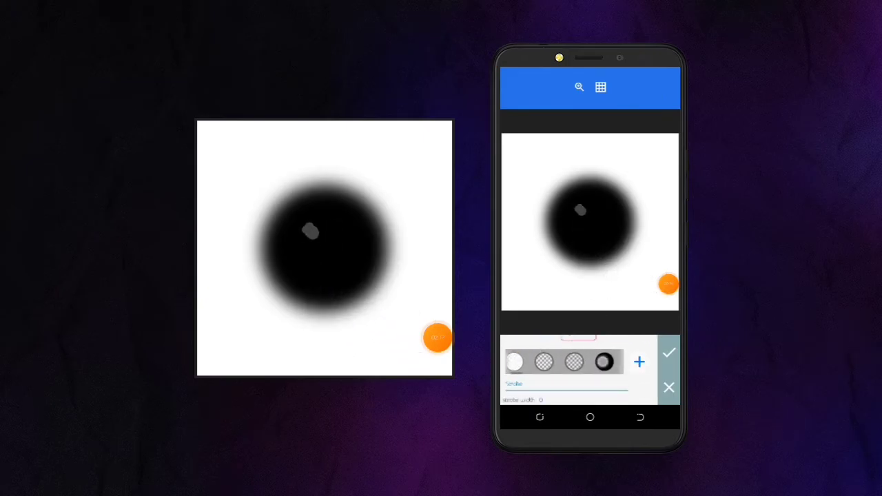
click(669, 353)
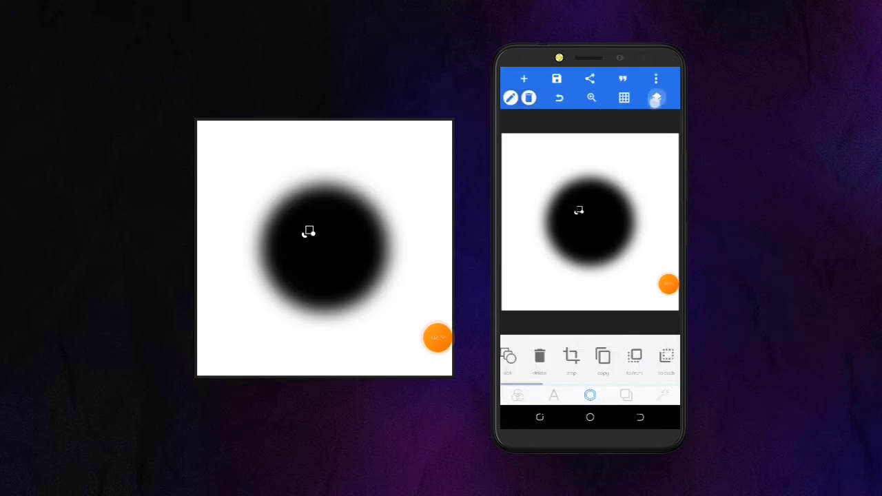
Tick both layers in the Layers panel and merge them into one object.
click(656, 98)
click(579, 169)
click(579, 128)
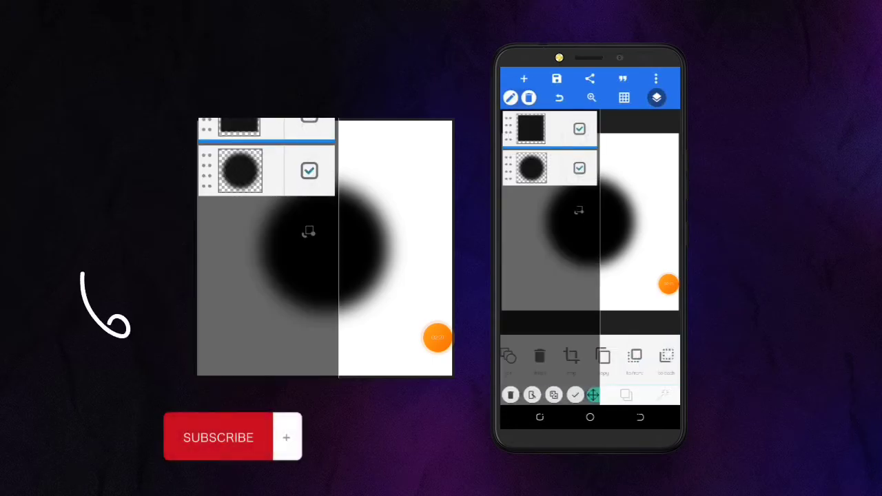
click(553, 394)
click(645, 260)
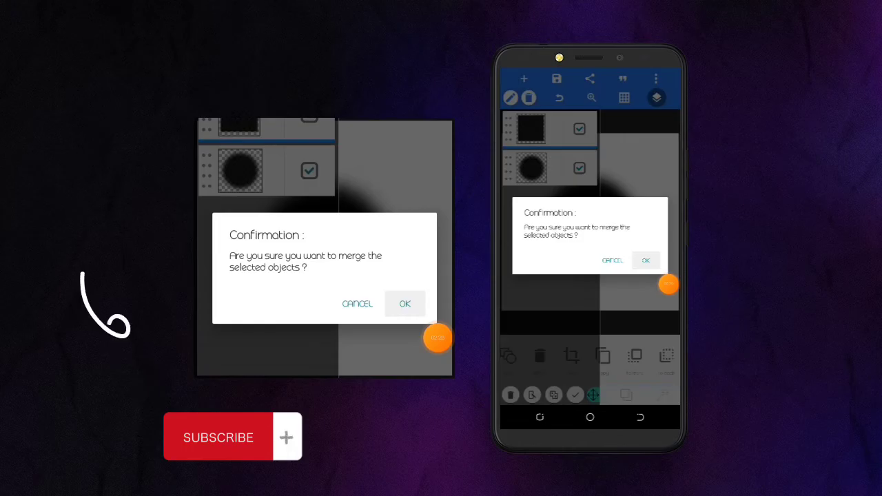
click(656, 98)
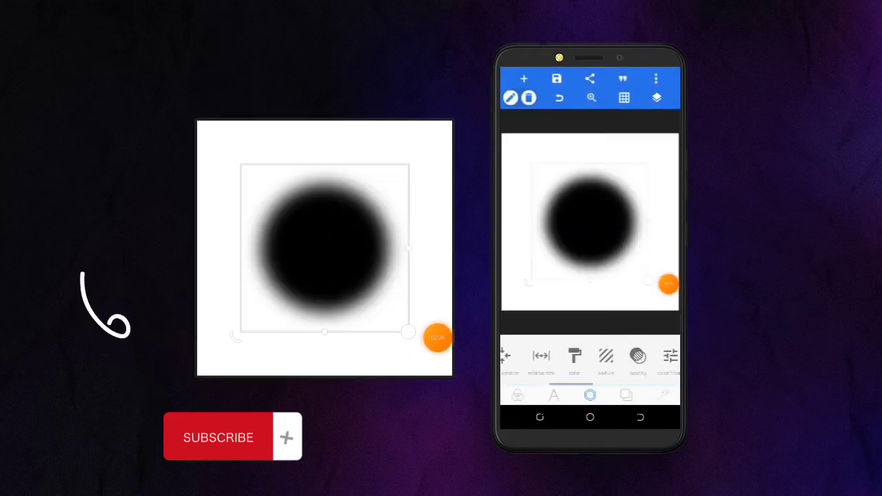
Try a shadow on the merged circle but leave it off, then bring up its colour settings.
drag(655, 355, 523, 356)
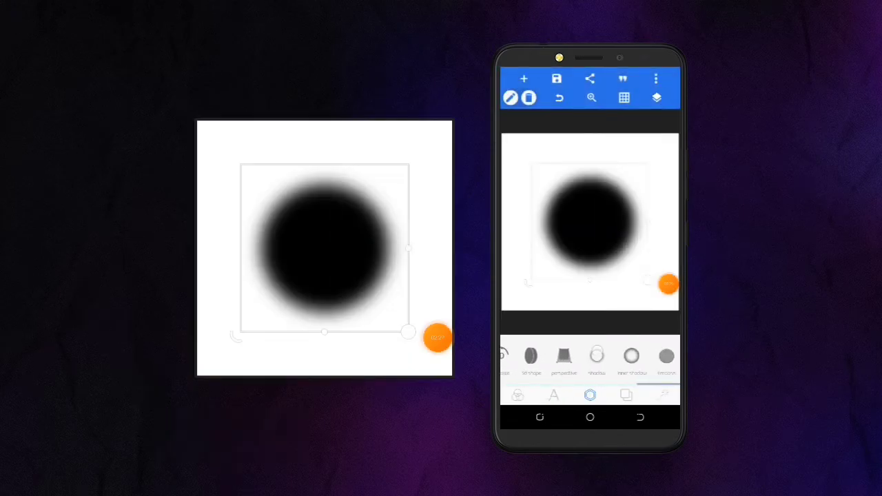
click(596, 355)
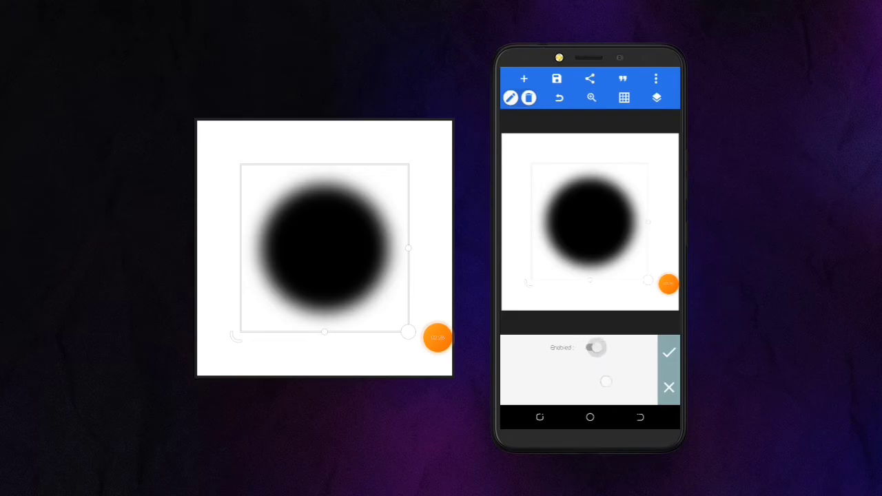
click(596, 348)
click(595, 347)
click(669, 387)
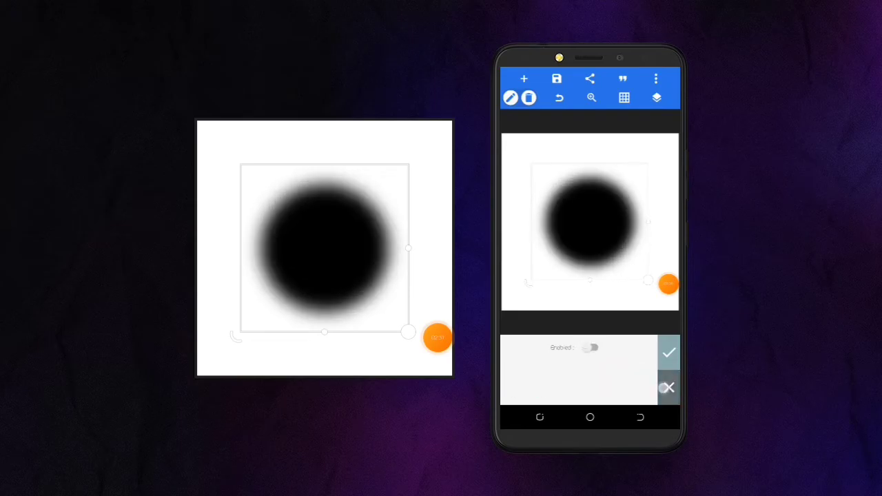
scroll(590, 356, left, 5)
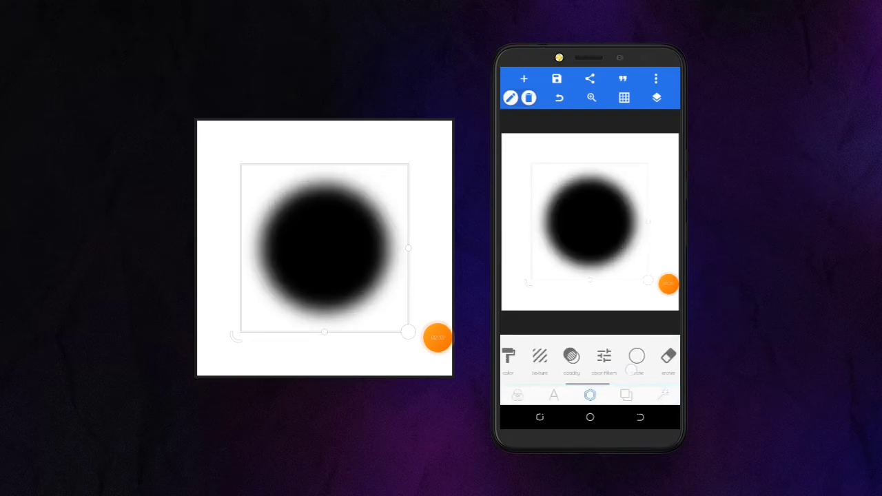
click(532, 356)
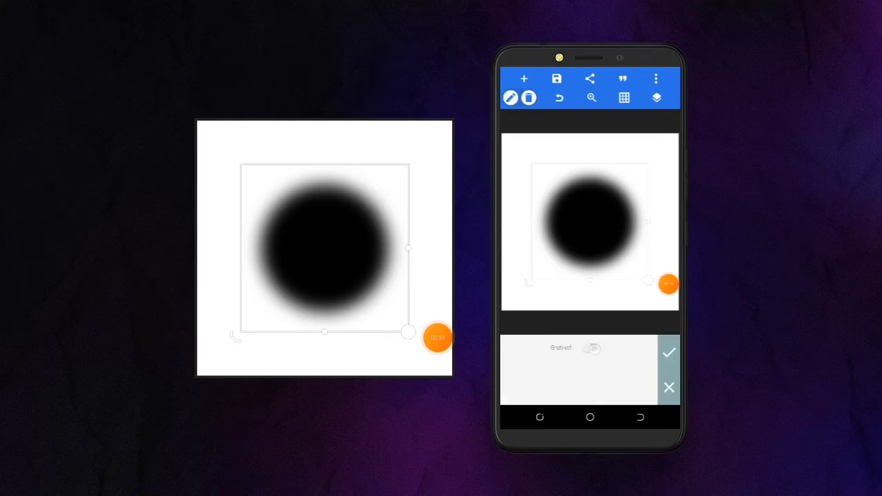
Enable recolouring, pick orange, then switch to gradient and try three orange gradient presets.
click(594, 347)
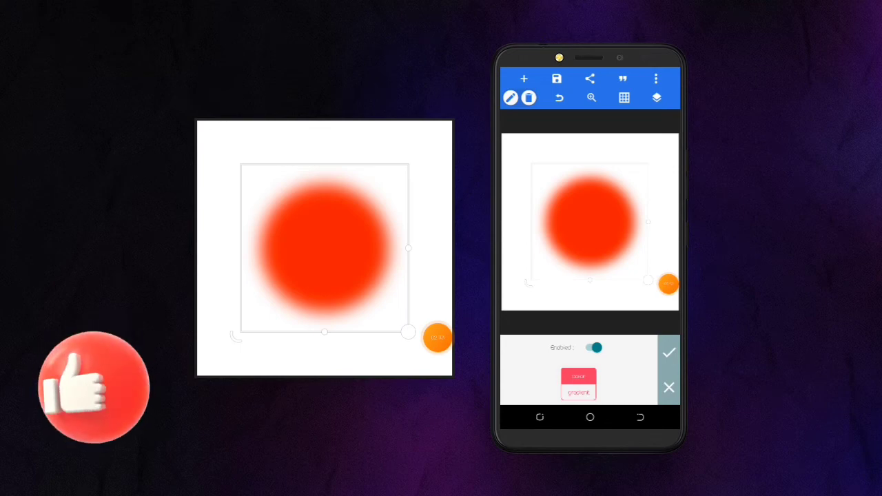
click(578, 377)
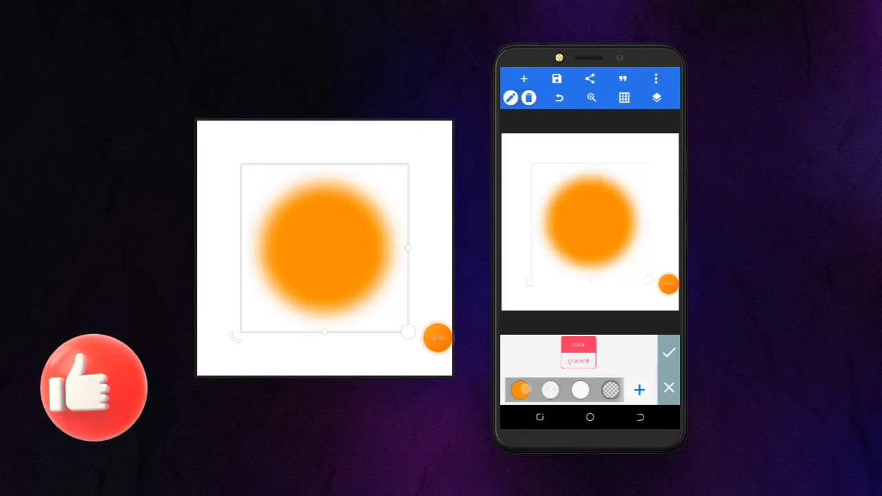
click(579, 360)
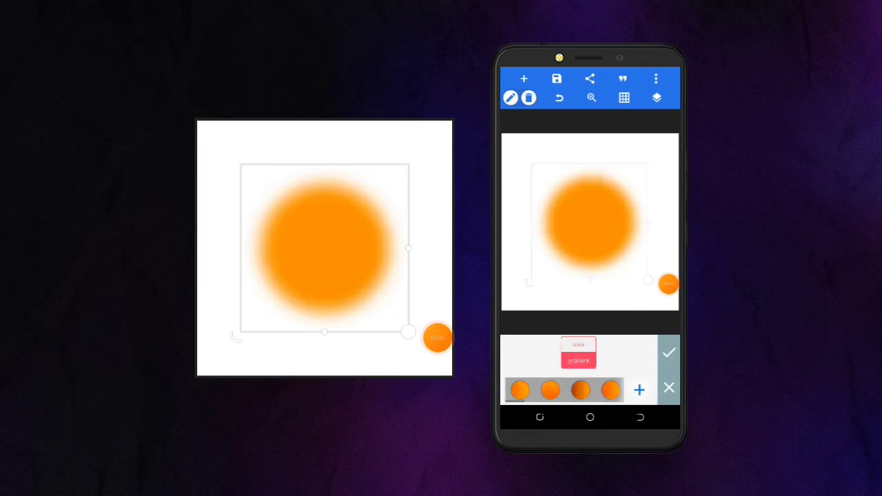
click(550, 390)
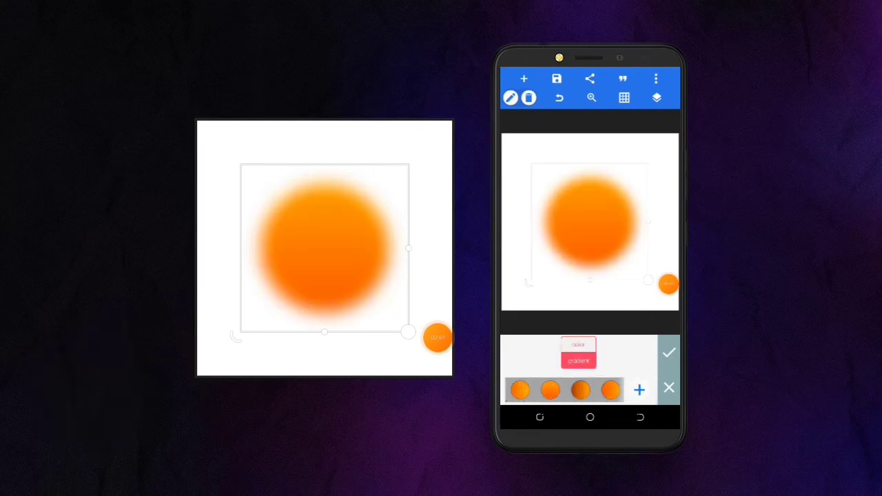
click(580, 390)
click(611, 390)
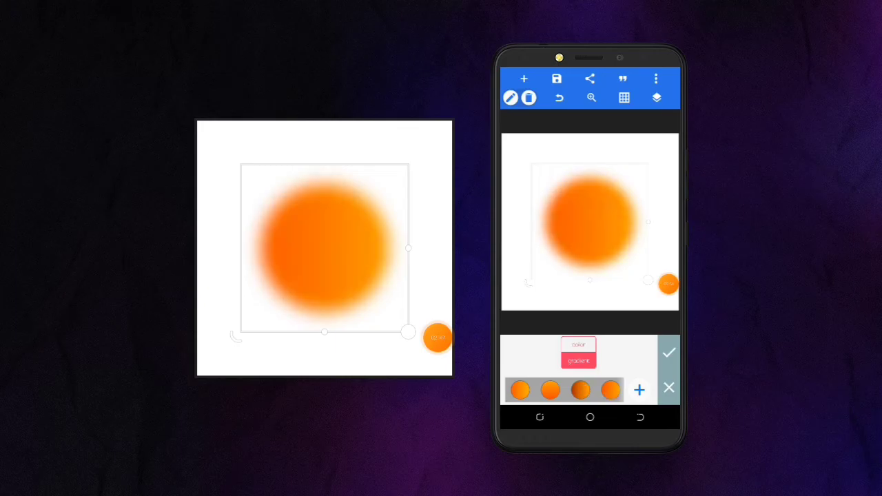
drag(607, 391, 524, 390)
drag(607, 391, 537, 390)
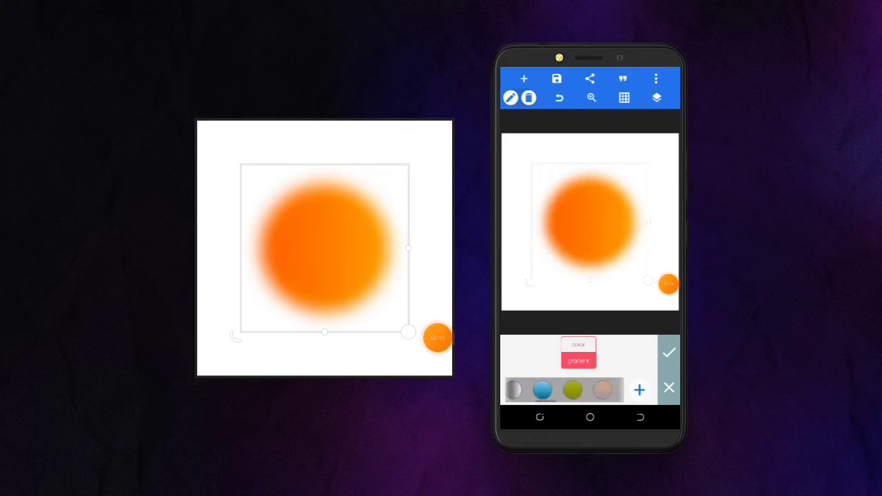
Try tan, blue and light-blue gradient presets on the circle.
click(542, 390)
click(572, 390)
click(603, 390)
drag(609, 391, 531, 391)
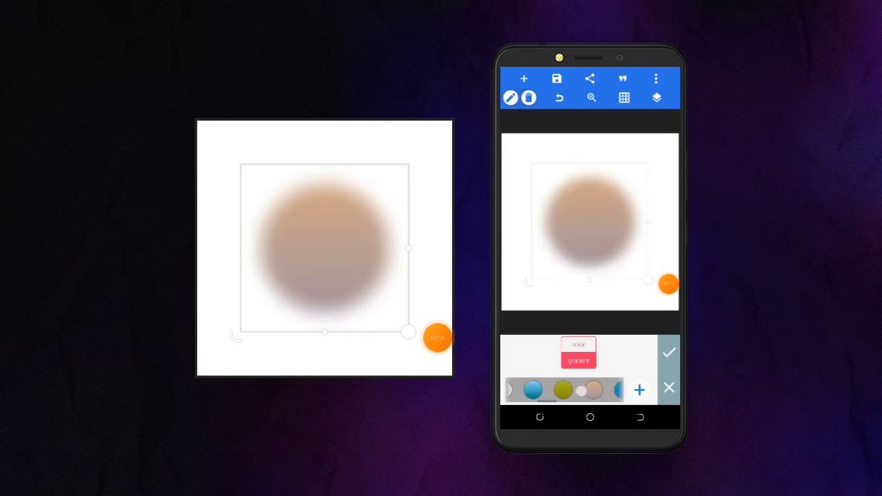
click(552, 390)
click(582, 390)
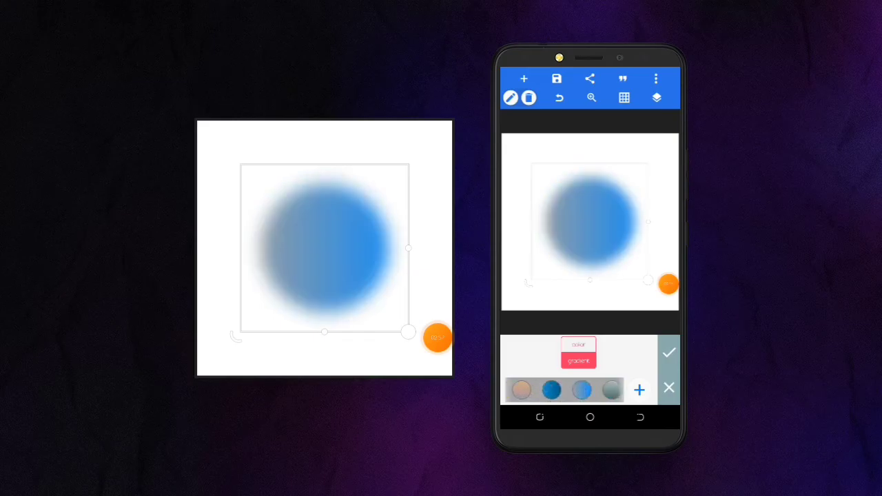
click(551, 390)
drag(599, 391, 540, 391)
Try yellow-teal, blue, mauve-pink, yellow-green and purple gradients, ending on an orange one.
click(558, 392)
click(574, 390)
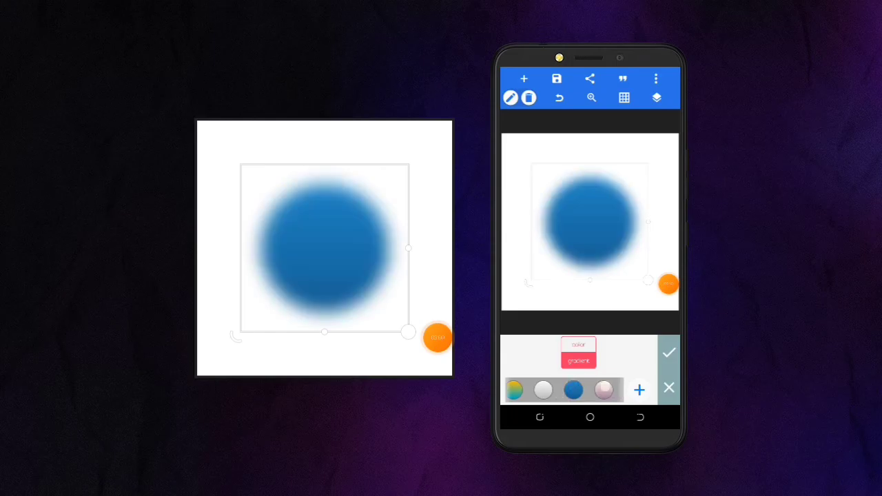
click(604, 390)
drag(606, 391, 538, 391)
click(596, 390)
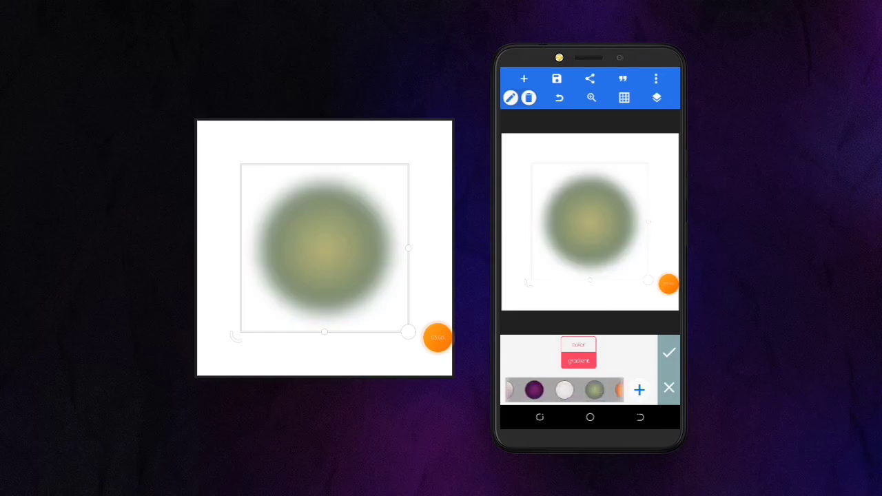
click(534, 390)
drag(606, 391, 530, 391)
click(526, 390)
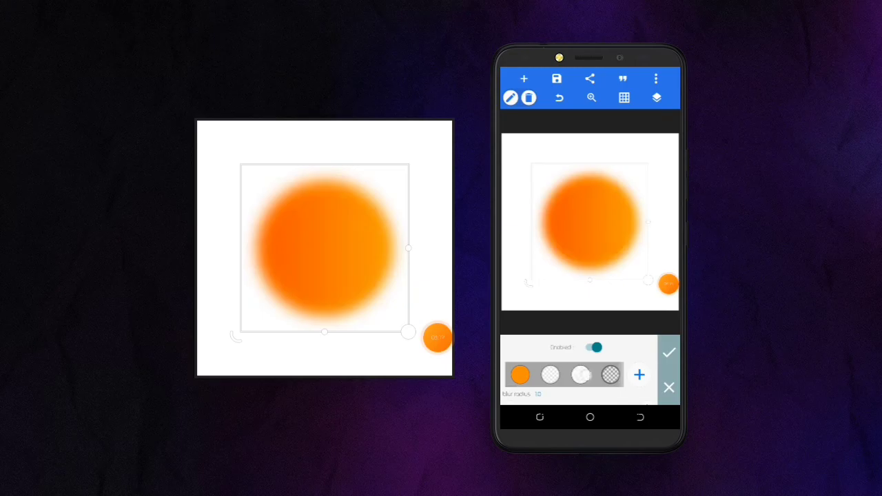
Confirm the orange Inner Shadow settings on the blurred circle and close the panel.
click(666, 352)
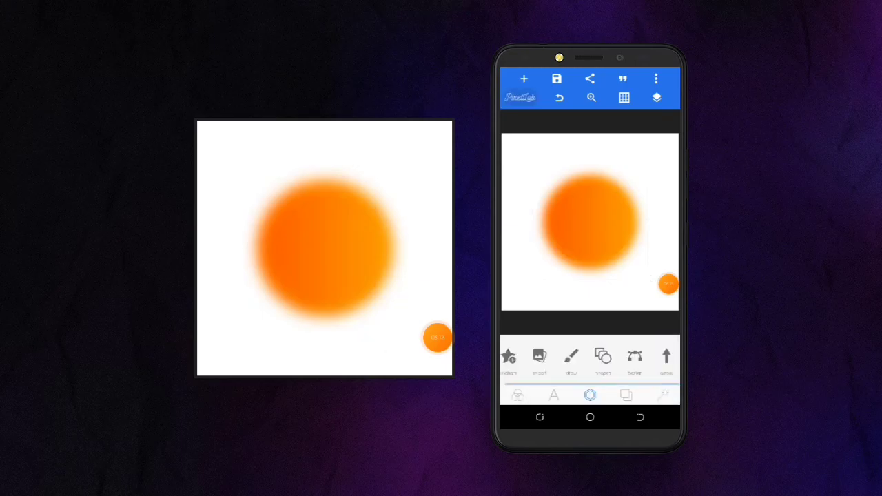
Preview the finished soft orange orb full screen with no toolbars.
click(658, 80)
click(641, 110)
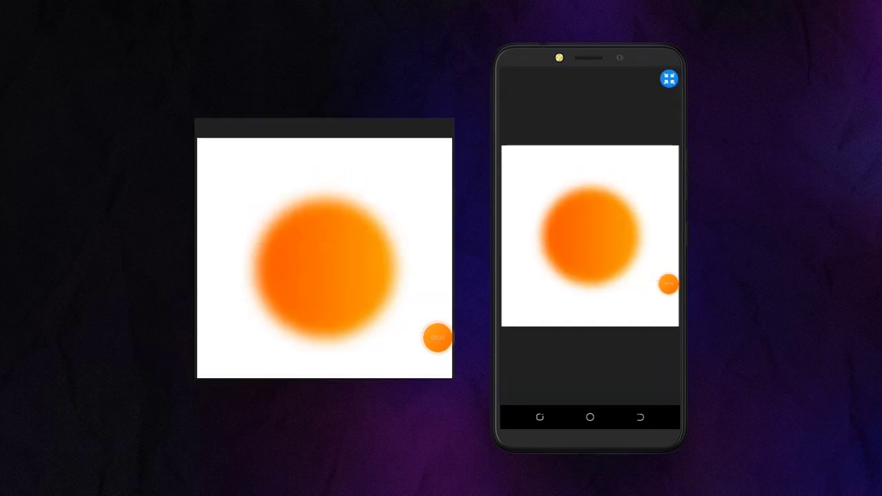
drag(669, 284, 664, 319)
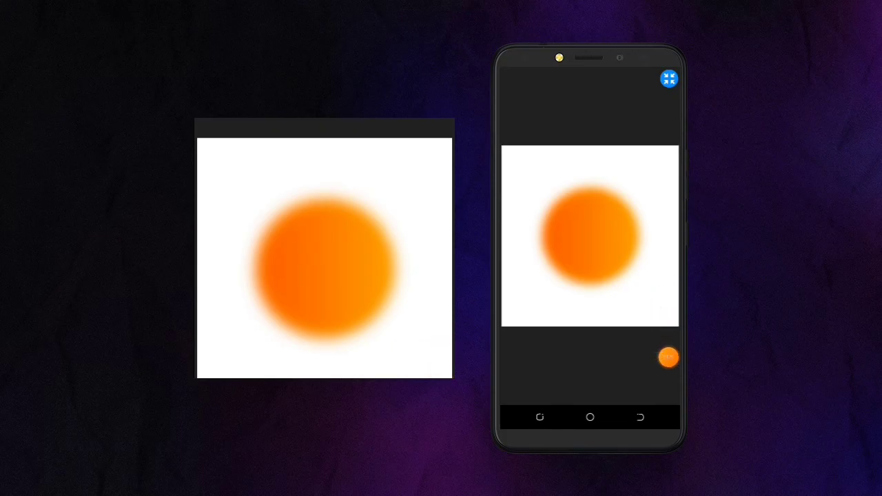